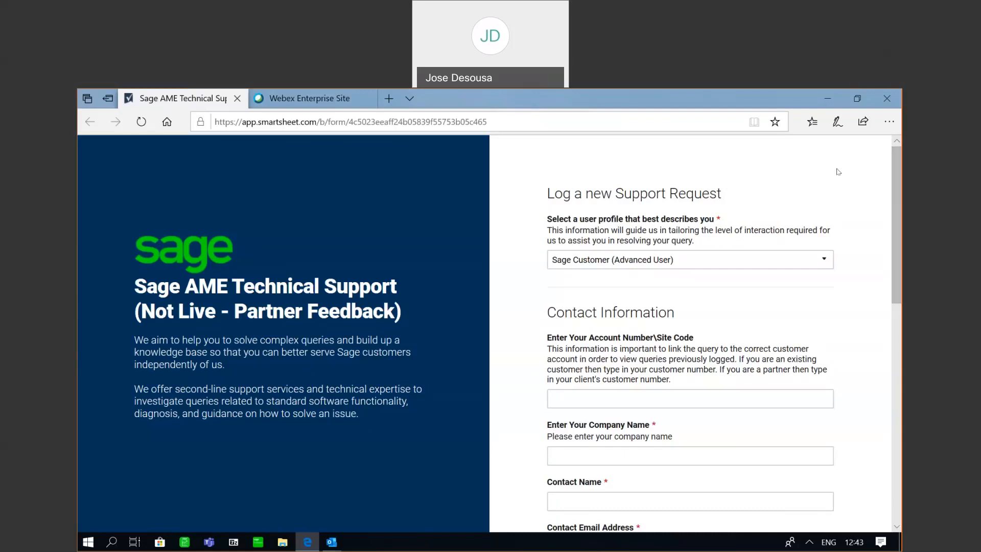
# Step: Choose Sage Customer (Advanced User) as the user profile and review the Contact Information fields
pyautogui.click(824, 259)
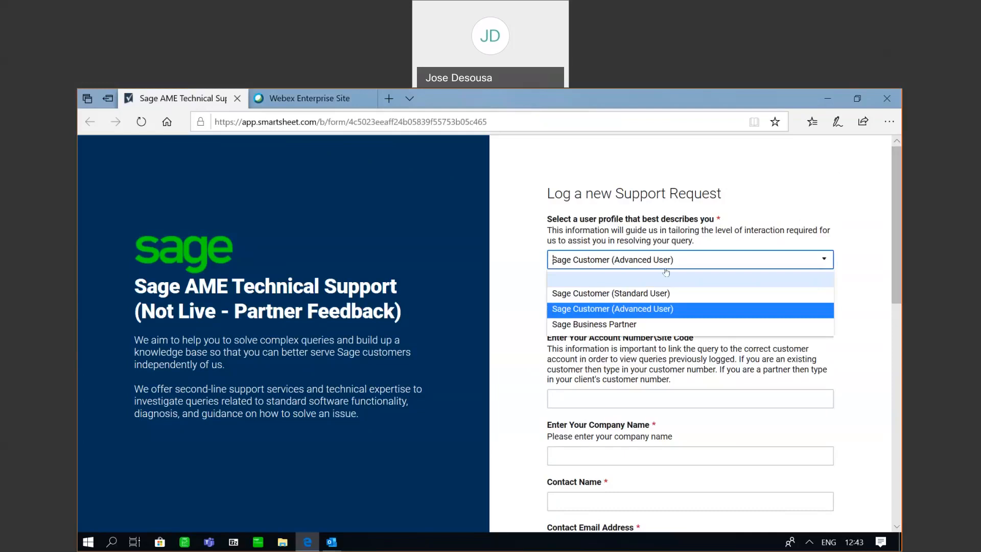
pyautogui.click(657, 308)
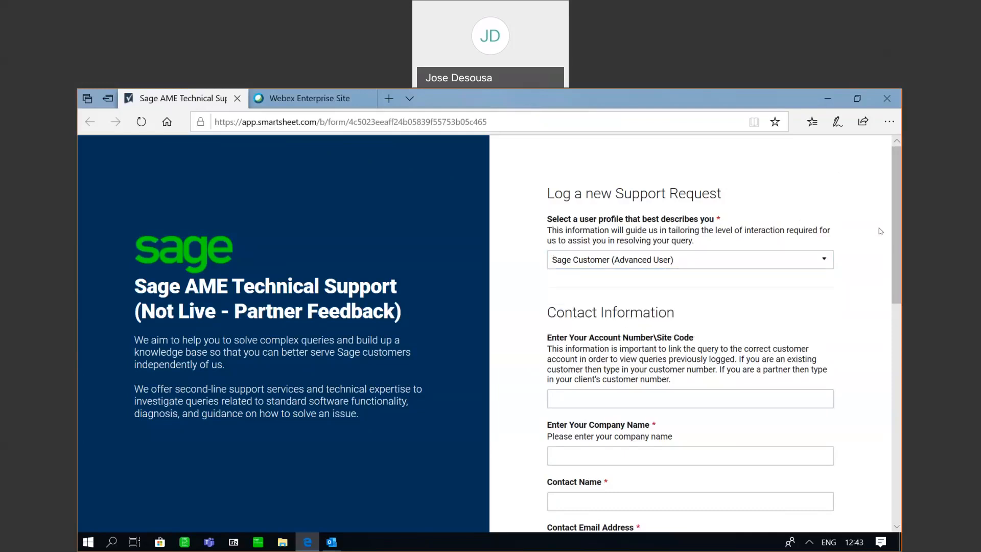
pyautogui.moveTo(895, 225); pyautogui.dragTo(900, 255)
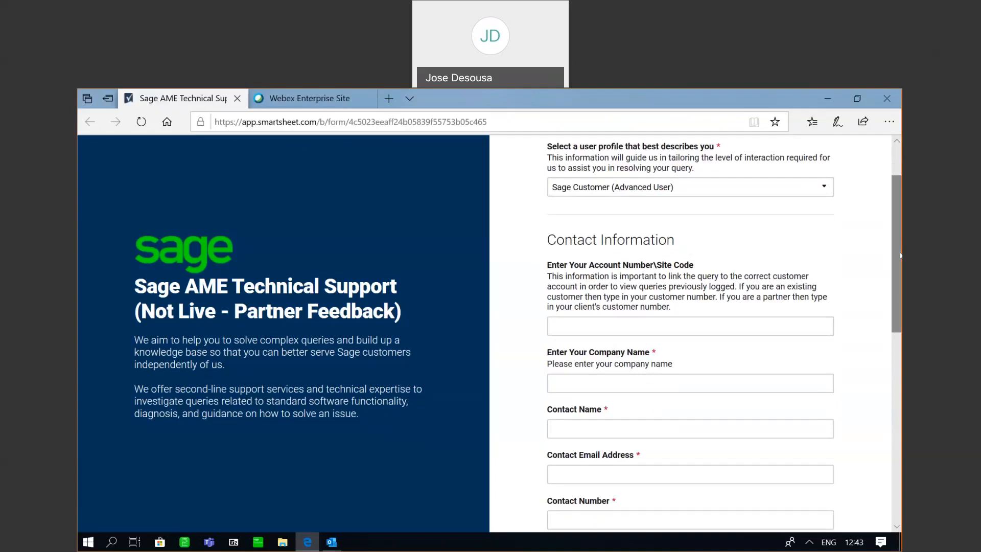
pyautogui.moveTo(900, 255); pyautogui.dragTo(896, 317)
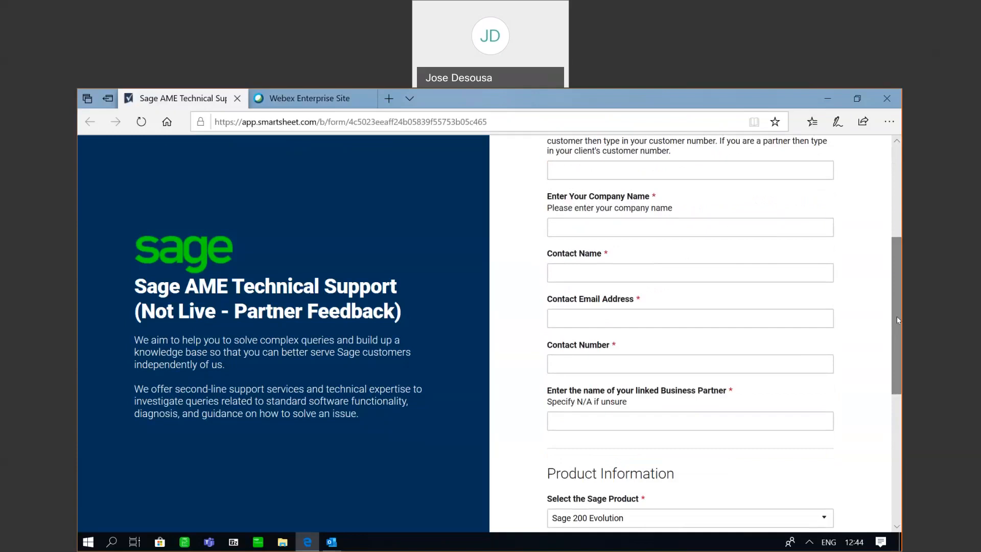
pyautogui.moveTo(898, 320); pyautogui.dragTo(901, 358)
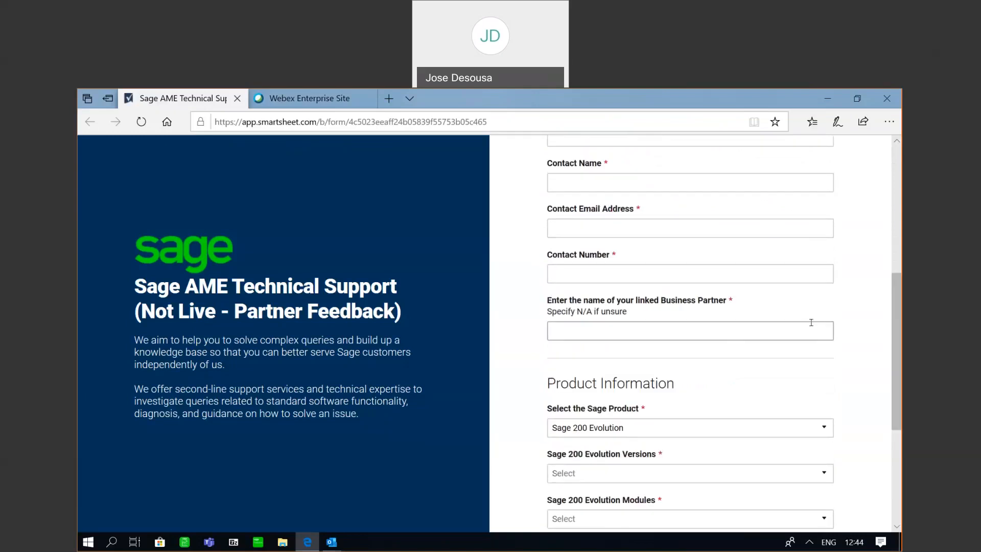
pyautogui.moveTo(898, 289); pyautogui.dragTo(901, 349)
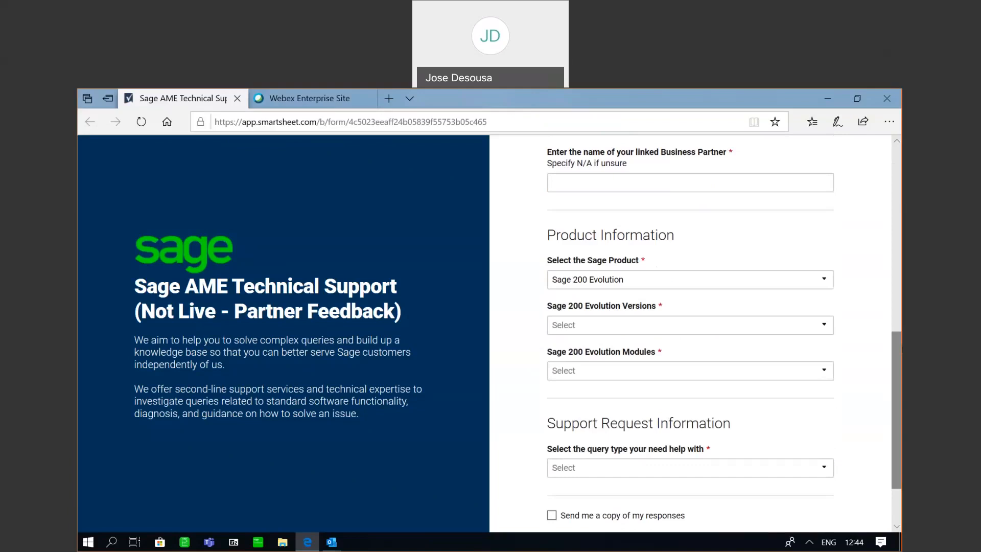
# Step: Select Sage 200 Evolution as the Sage product and Version 7.20.09 as its version
pyautogui.click(824, 285)
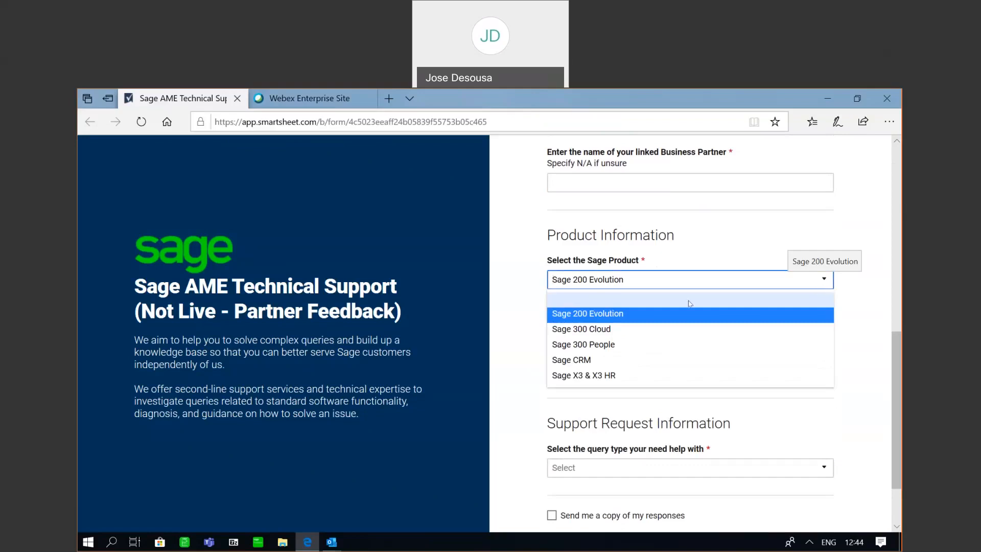
pyautogui.click(672, 313)
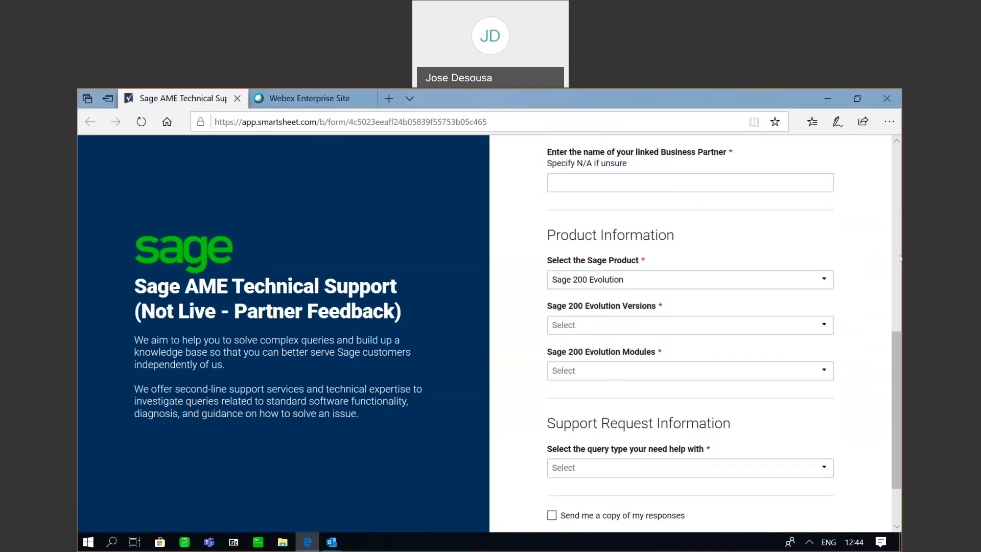
pyautogui.scroll(-1, 898, 346)
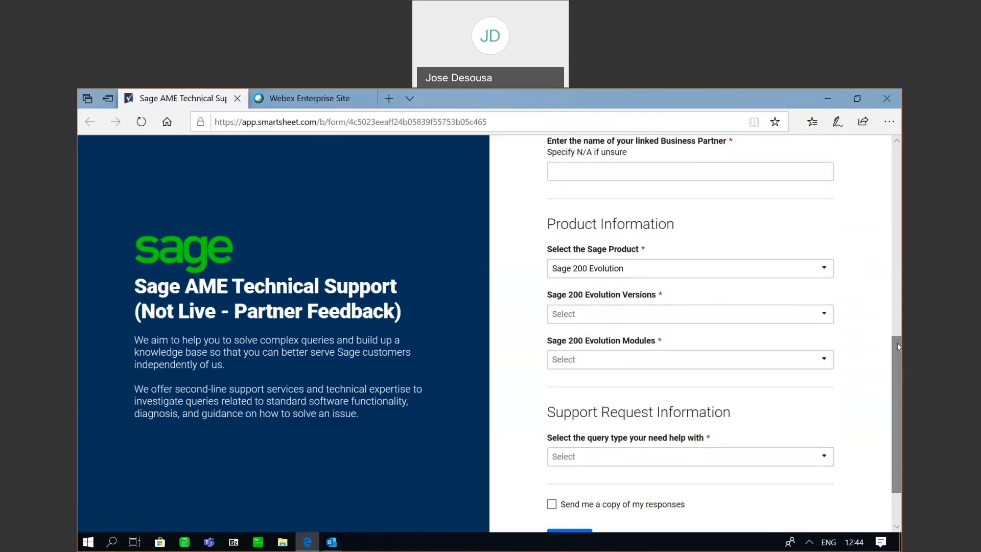
pyautogui.click(824, 315)
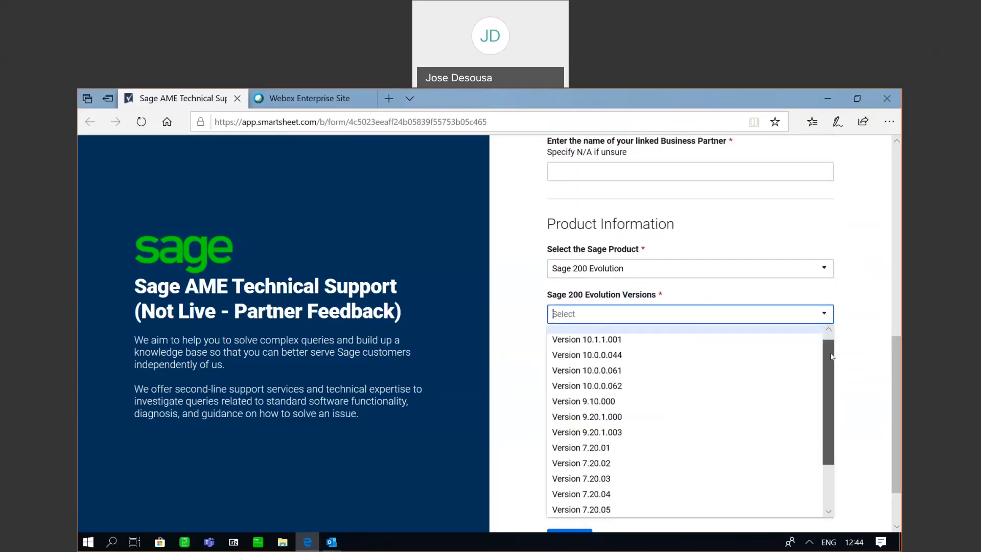
pyautogui.scroll(-3, 725, 439)
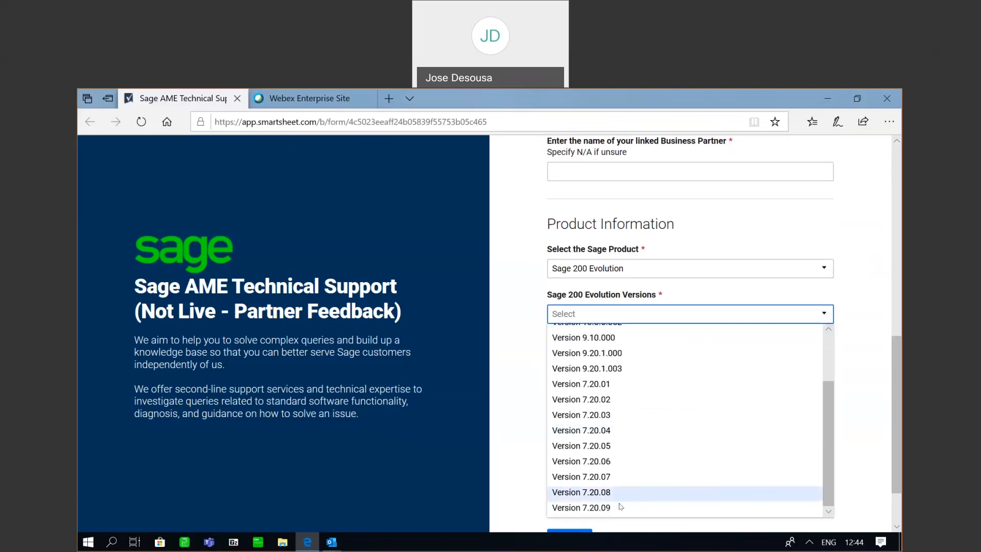
pyautogui.click(617, 508)
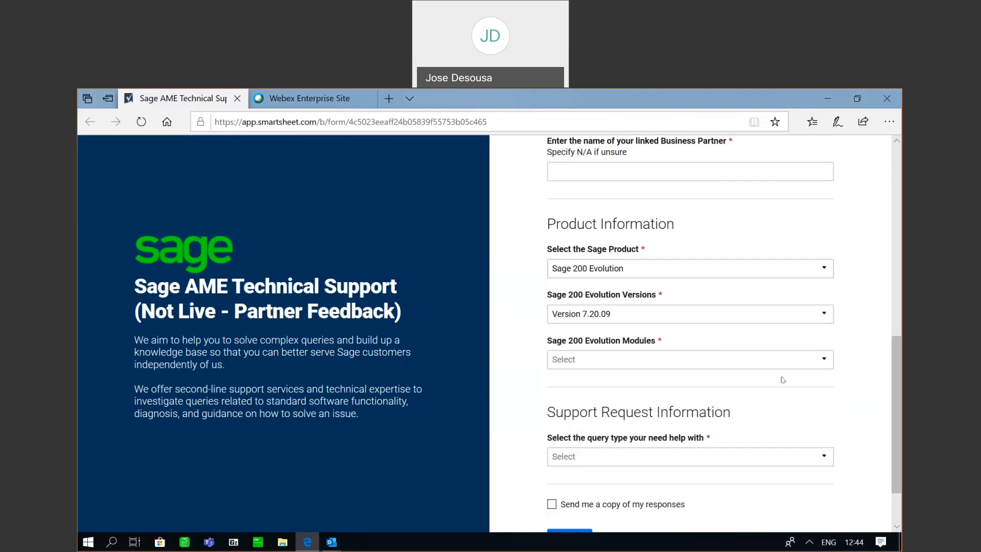
# Step: Select Fixed Assets as the Sage 200 Evolution module for the support request
pyautogui.click(828, 364)
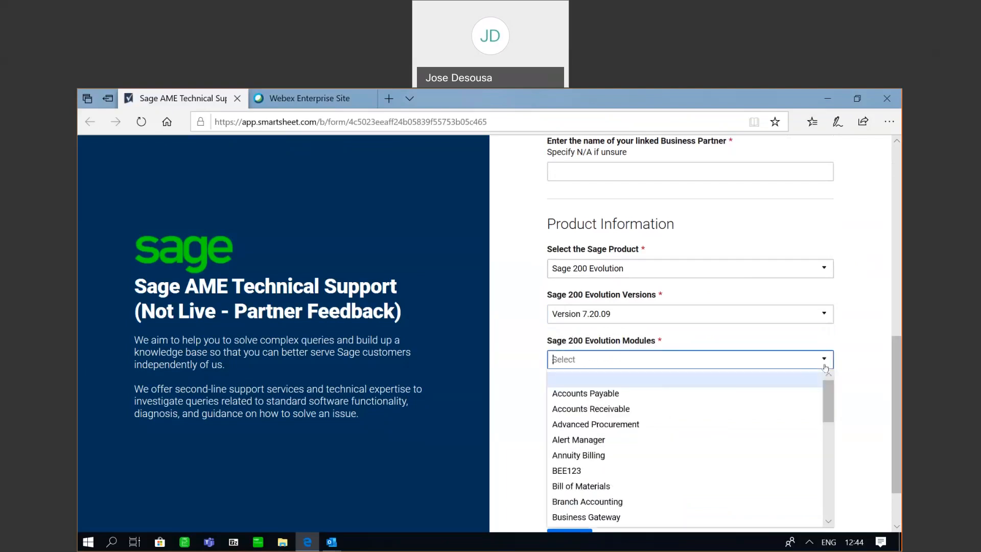
pyautogui.moveTo(831, 387); pyautogui.dragTo(829, 436)
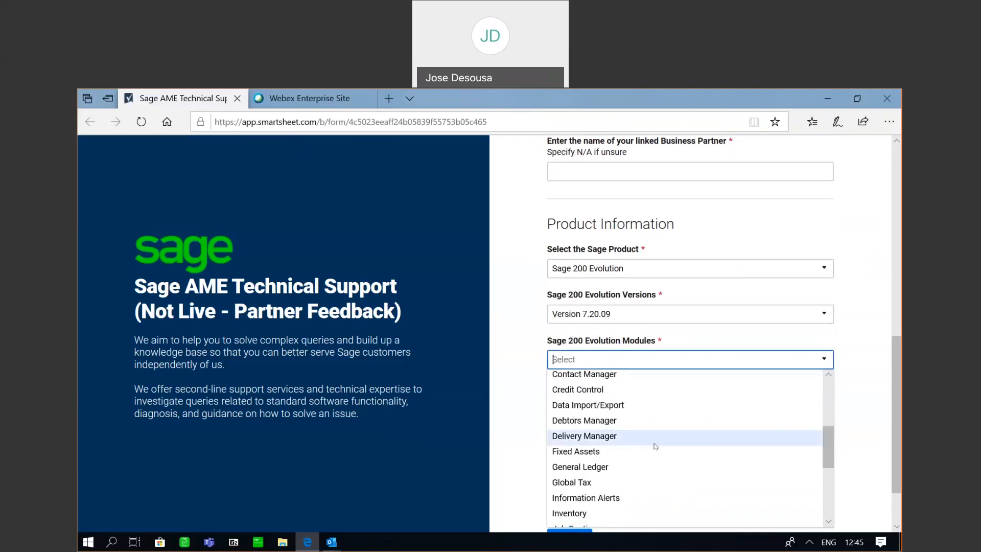
pyautogui.click(642, 457)
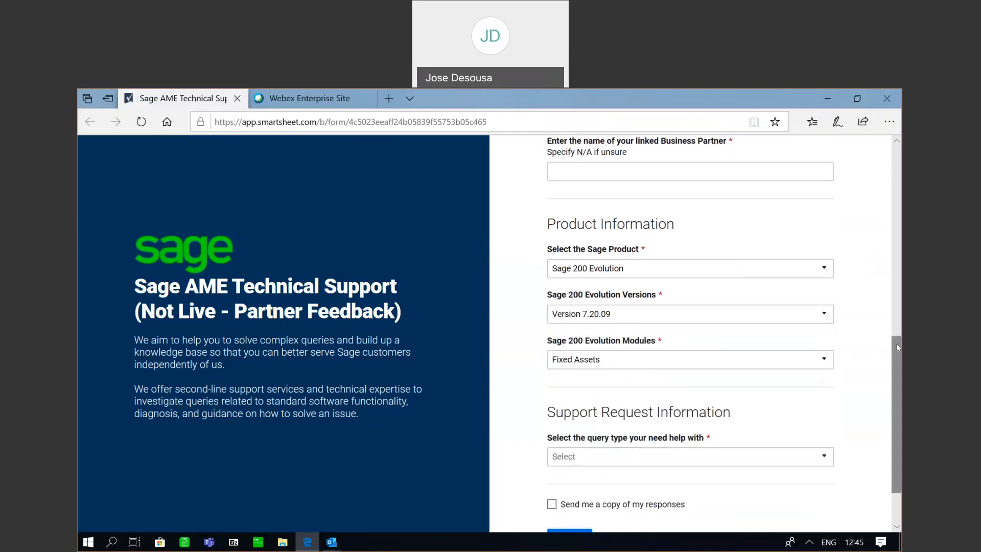
# Step: Set the query type to Request investigative assistance and the assistance required to Determine the cause for an Onscreen Error Message
pyautogui.moveTo(897, 349); pyautogui.dragTo(901, 375)
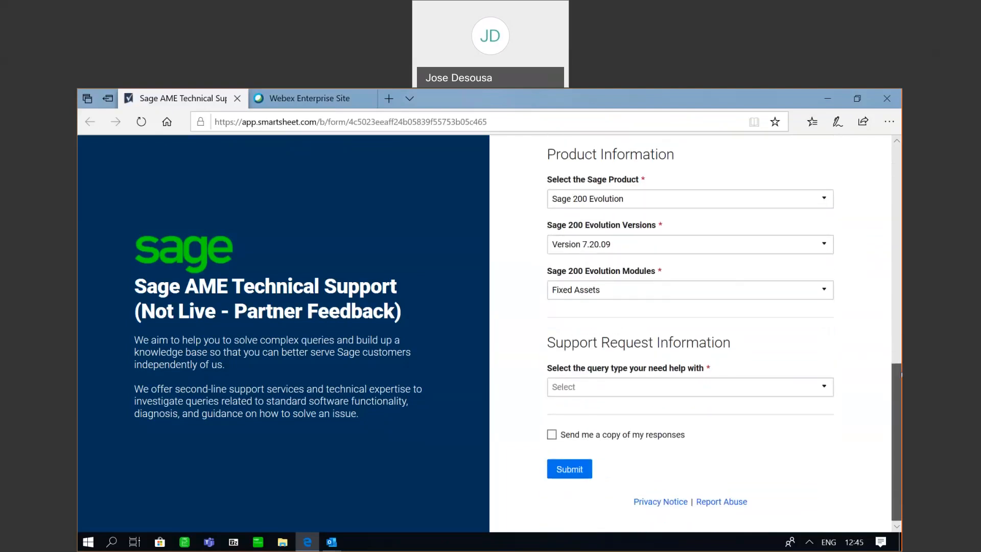
pyautogui.click(821, 388)
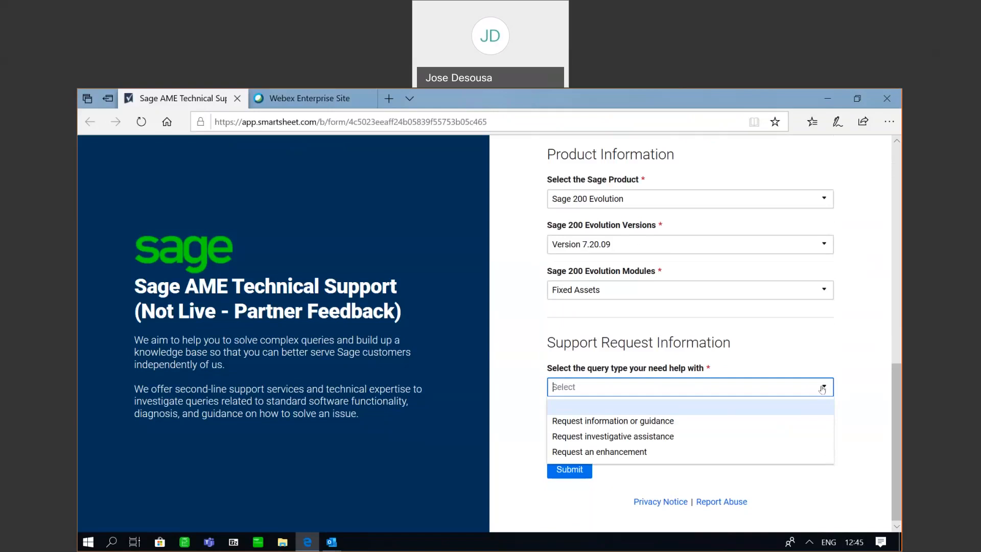
pyautogui.click(685, 439)
pyautogui.scroll(-1, 897, 309)
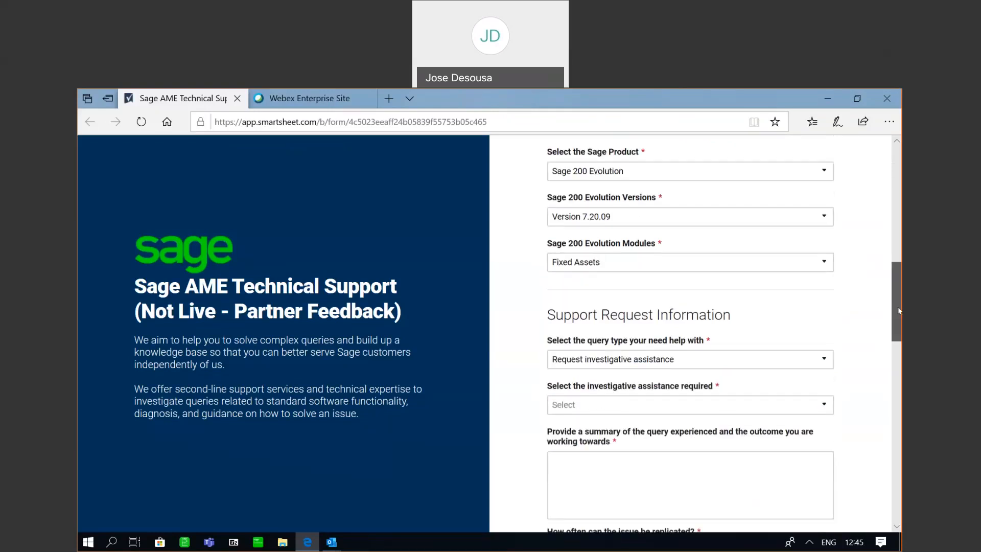
pyautogui.scroll(-2, 897, 310)
pyautogui.click(823, 292)
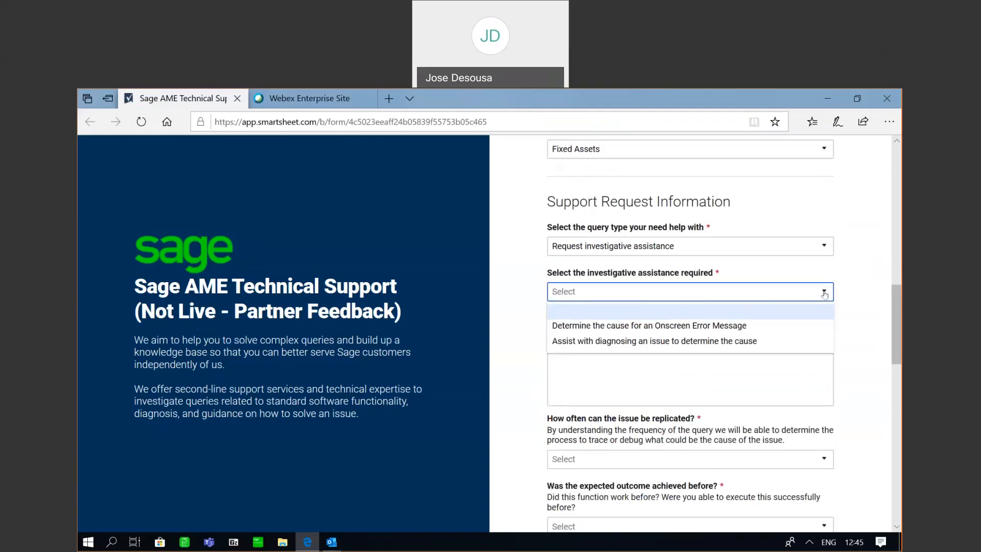
pyautogui.click(746, 327)
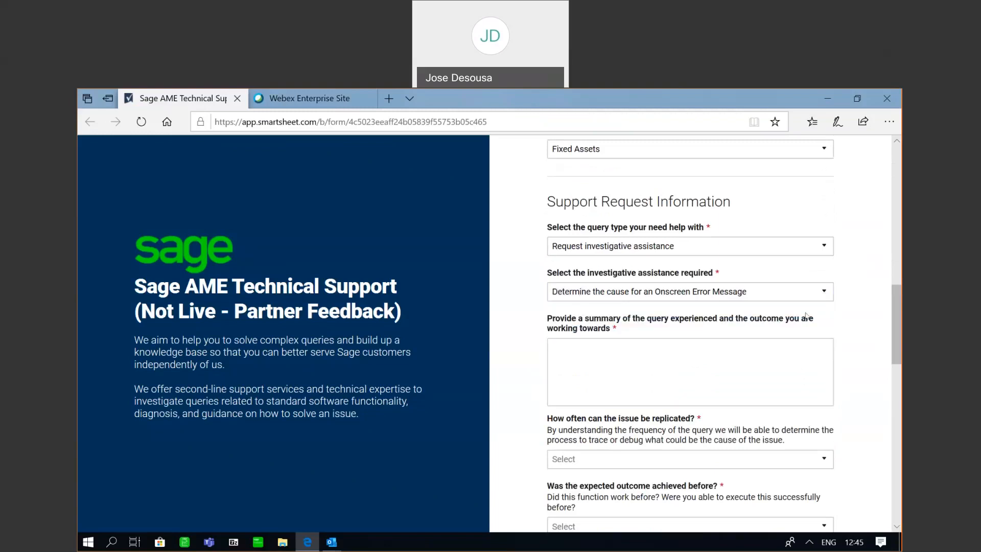
# Step: Leave the query summary blank and set how often the issue can be replicated to Occurs Every time
pyautogui.click(779, 348)
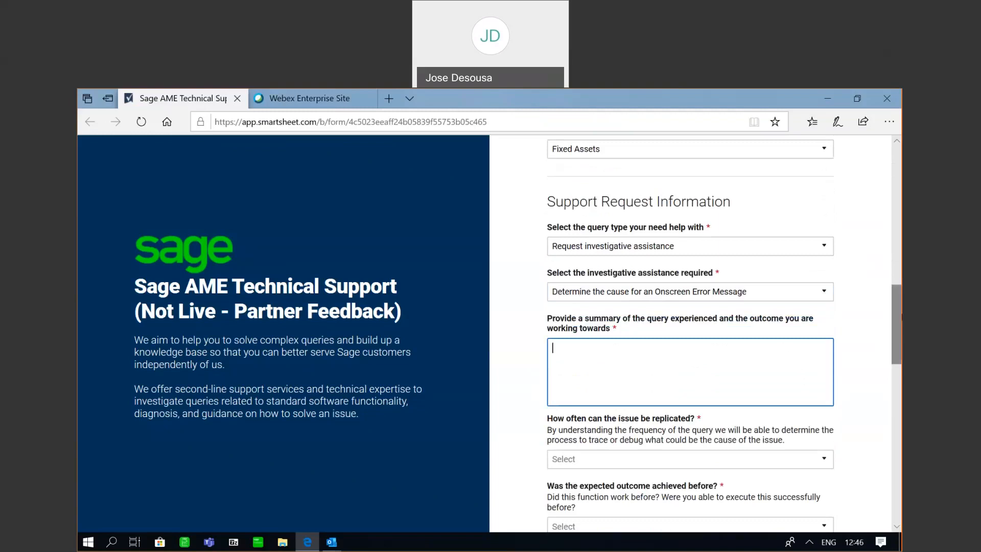
pyautogui.moveTo(899, 327); pyautogui.dragTo(901, 347)
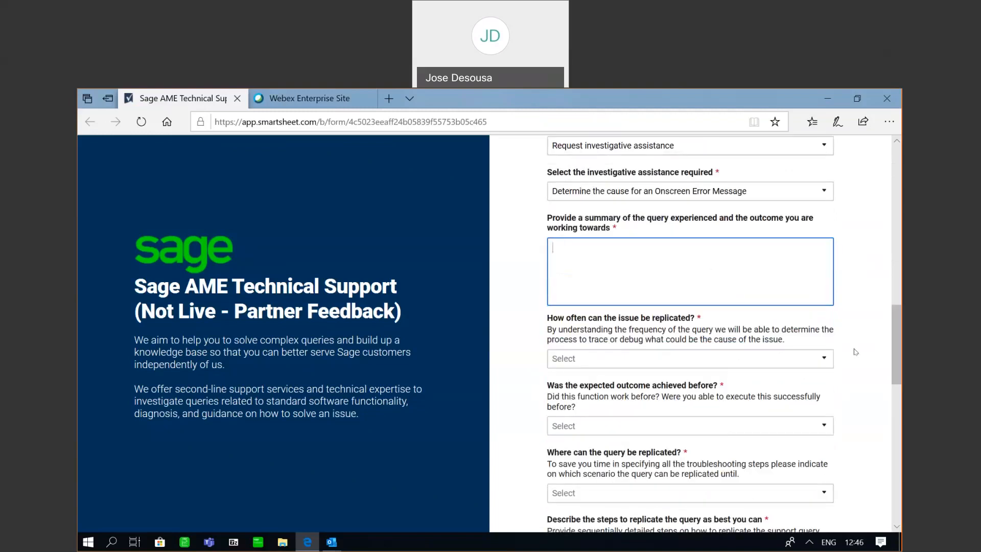
pyautogui.click(824, 358)
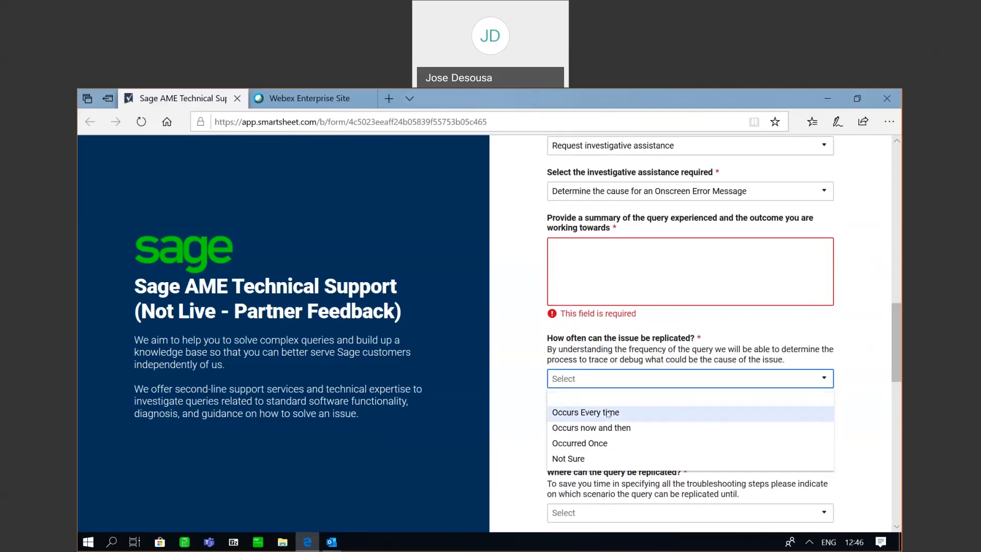
pyautogui.click(608, 413)
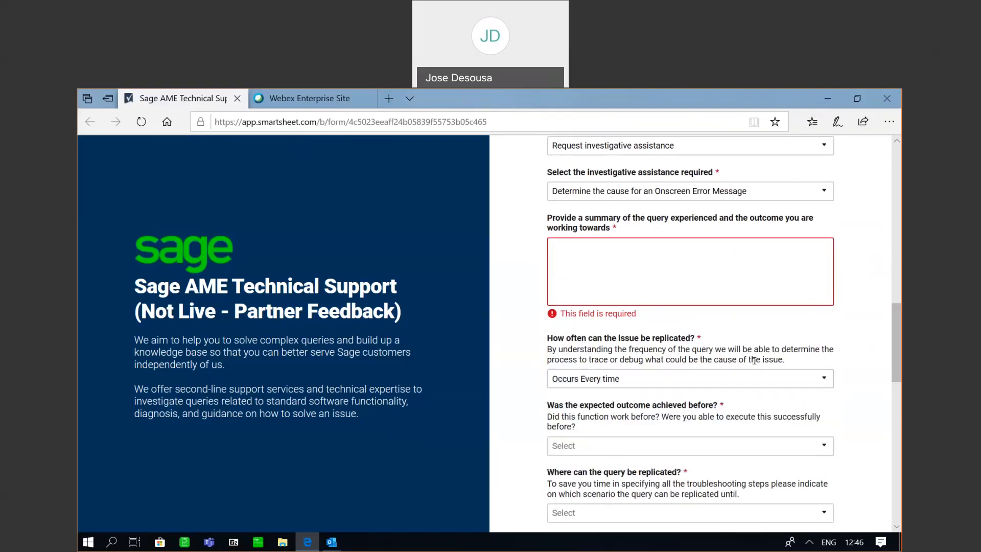
# Step: Answer Yes to whether the expected outcome was achieved before, and specify Yesterday as the last time it was achieved
pyautogui.scroll(-3, 900, 314)
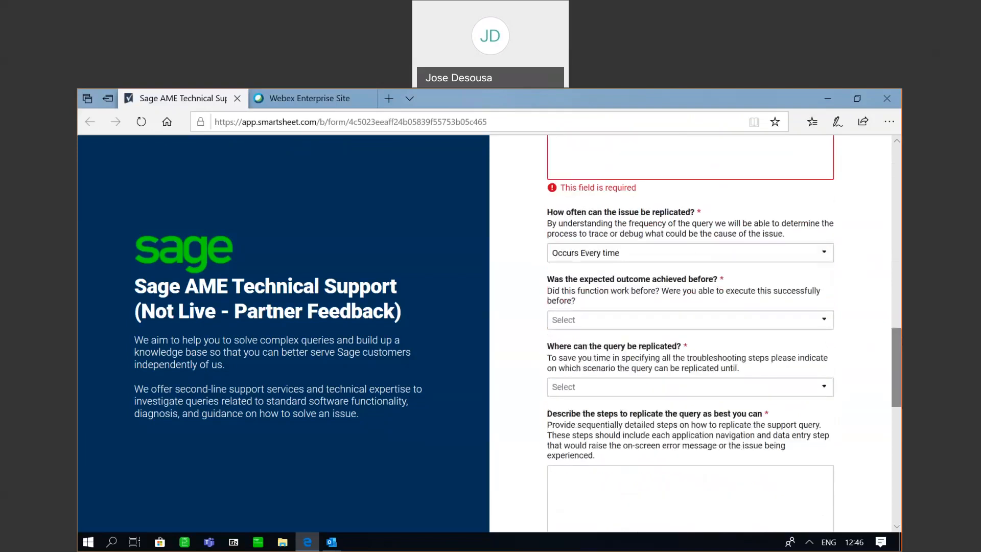
pyautogui.click(825, 326)
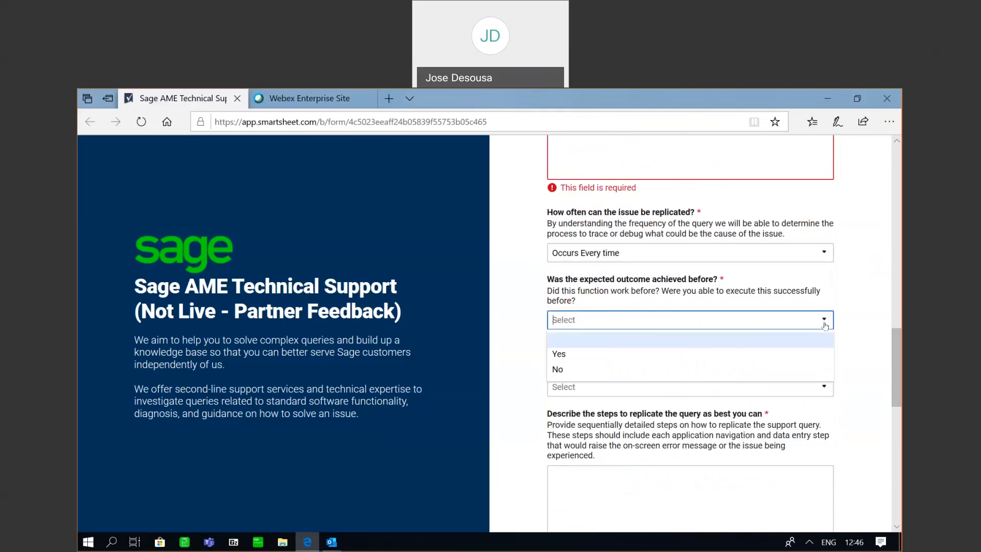
pyautogui.click(576, 354)
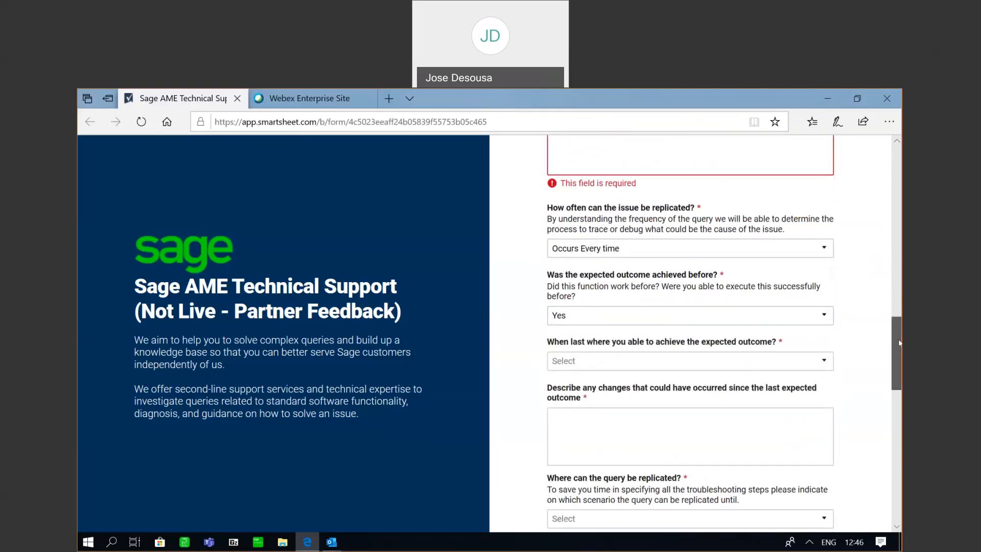
pyautogui.moveTo(899, 339); pyautogui.dragTo(899, 347)
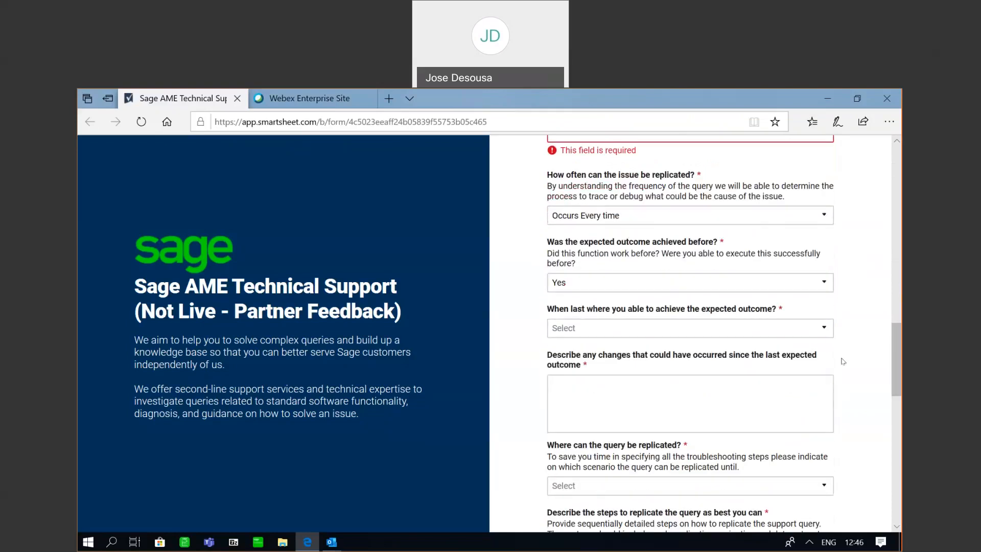
pyautogui.click(824, 331)
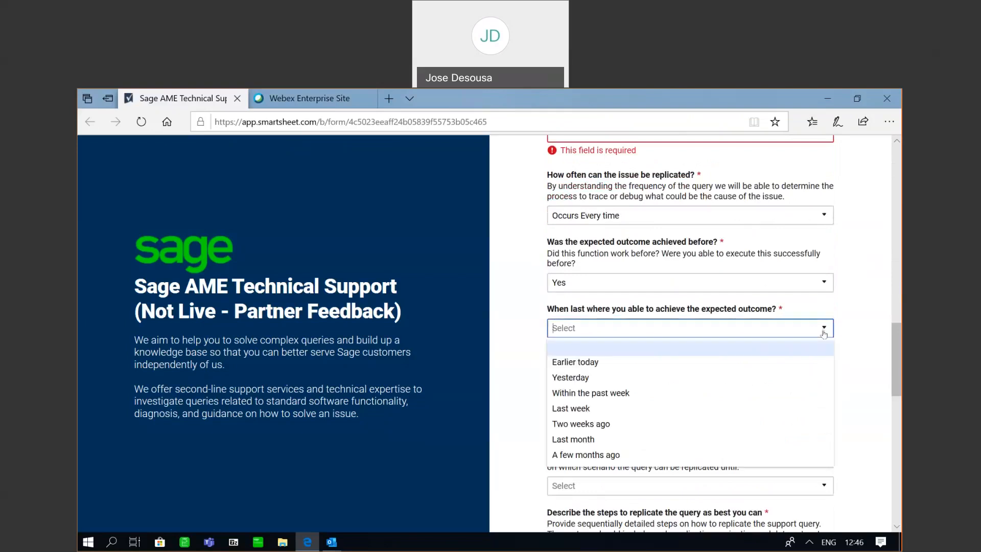
pyautogui.click(618, 376)
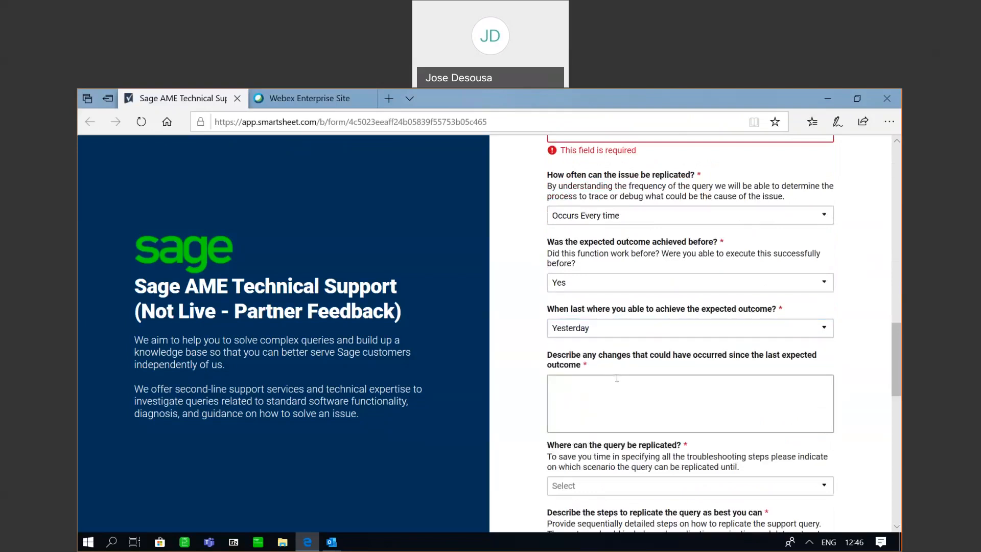
# Step: Leave the description of changes blank and choose On all Users/Workstations/Branches as where the query can be replicated
pyautogui.click(611, 393)
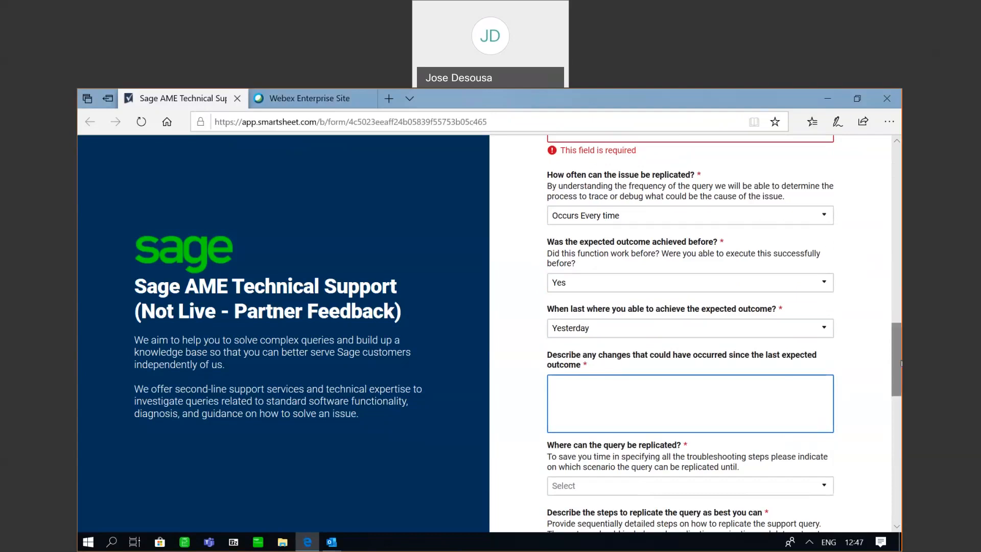
pyautogui.scroll(-3, 901, 382)
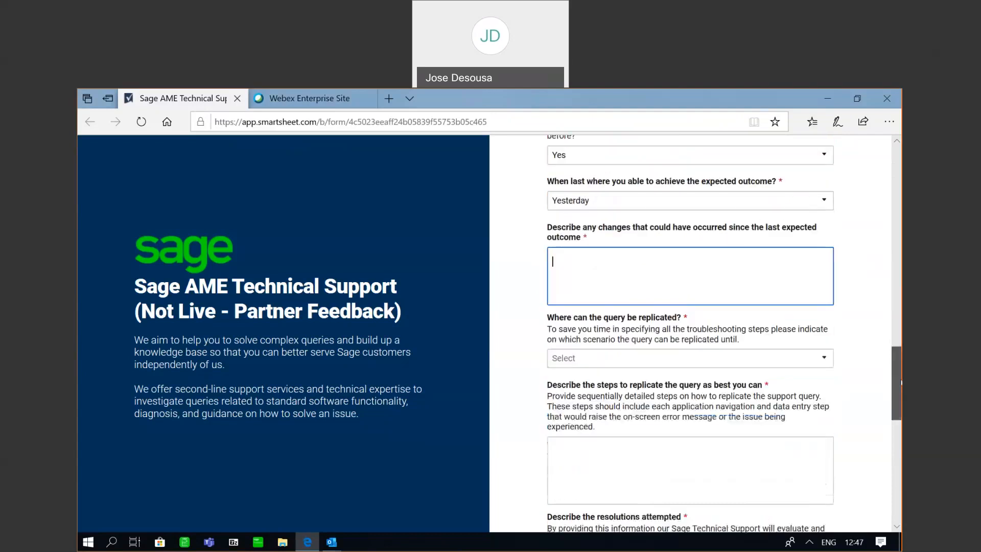
pyautogui.click(824, 364)
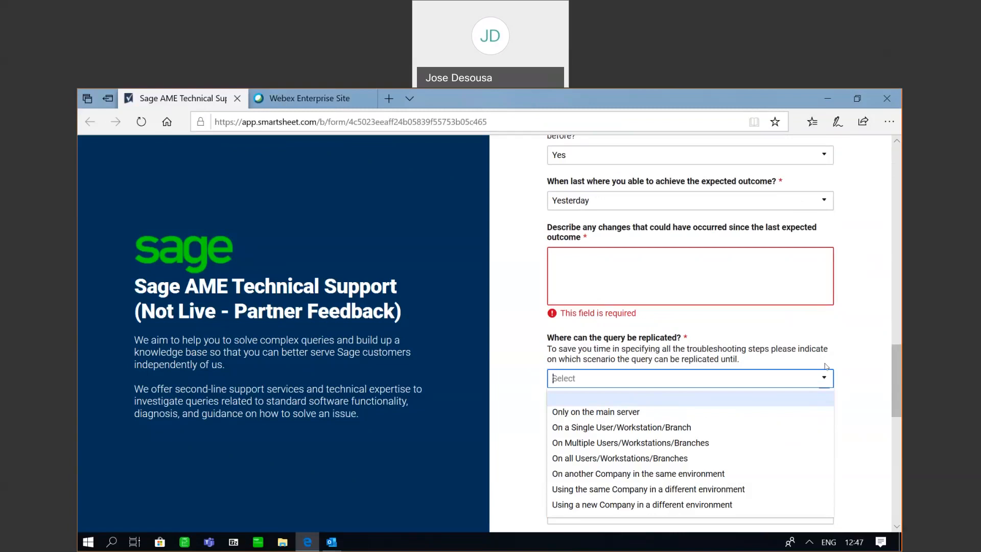
pyautogui.click(621, 458)
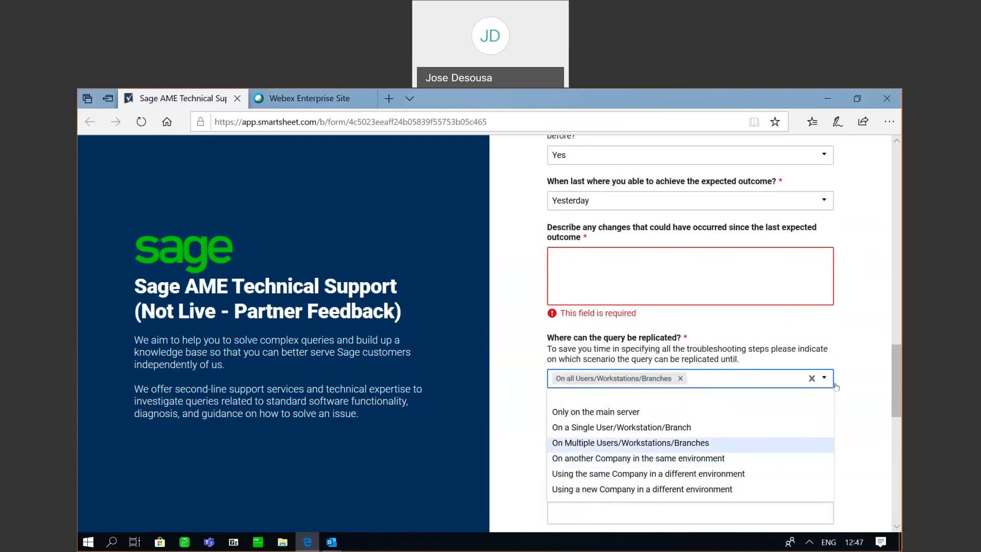
pyautogui.moveTo(893, 363); pyautogui.dragTo(893, 376)
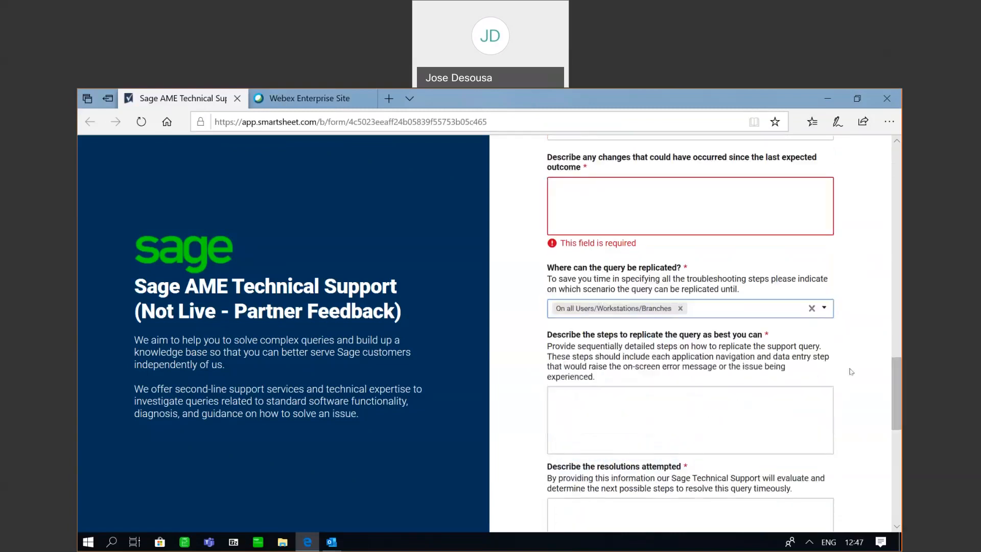
# Step: Go through the fields for the steps to replicate the query and the resolutions attempted, leaving both blank
pyautogui.click(690, 405)
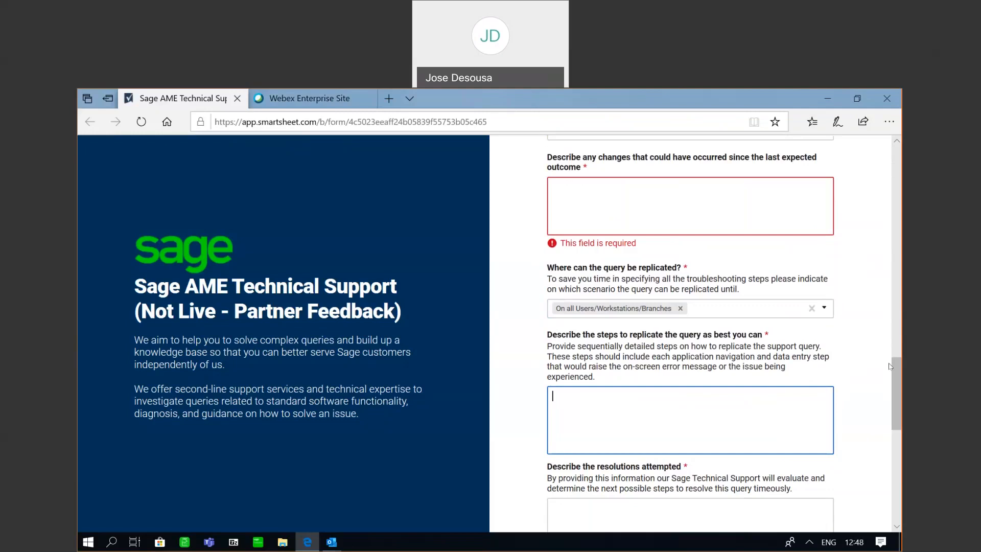
pyautogui.moveTo(896, 369); pyautogui.dragTo(898, 396)
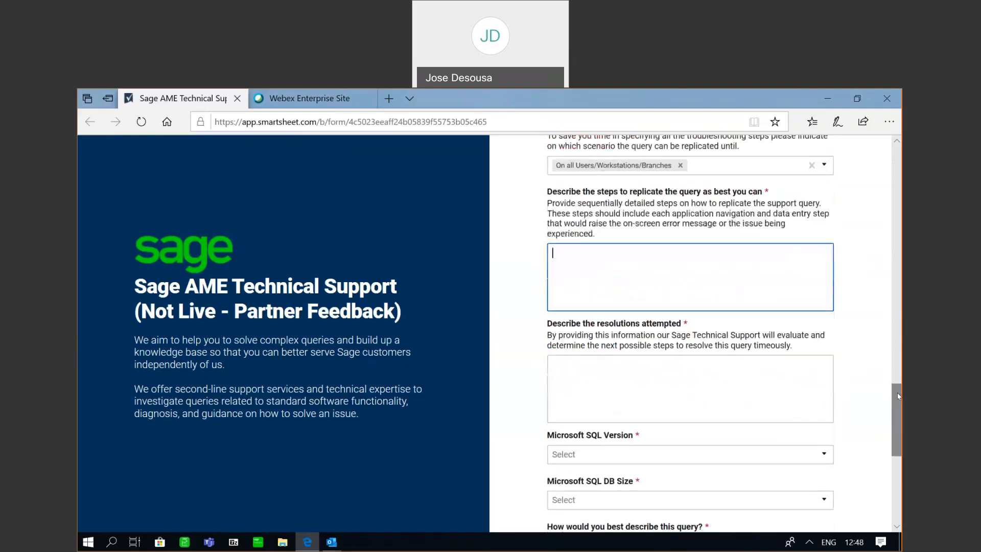
pyautogui.click(679, 369)
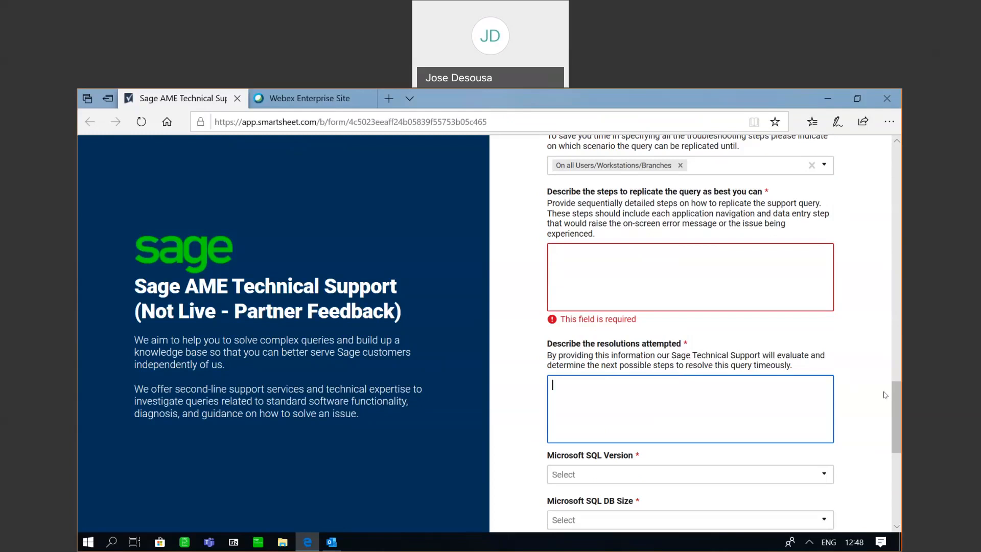
# Step: Set the Microsoft SQL version to SQL Server 2016 and the Microsoft SQL DB size to <10 GB Zipped
pyautogui.moveTo(900, 406); pyautogui.dragTo(901, 425)
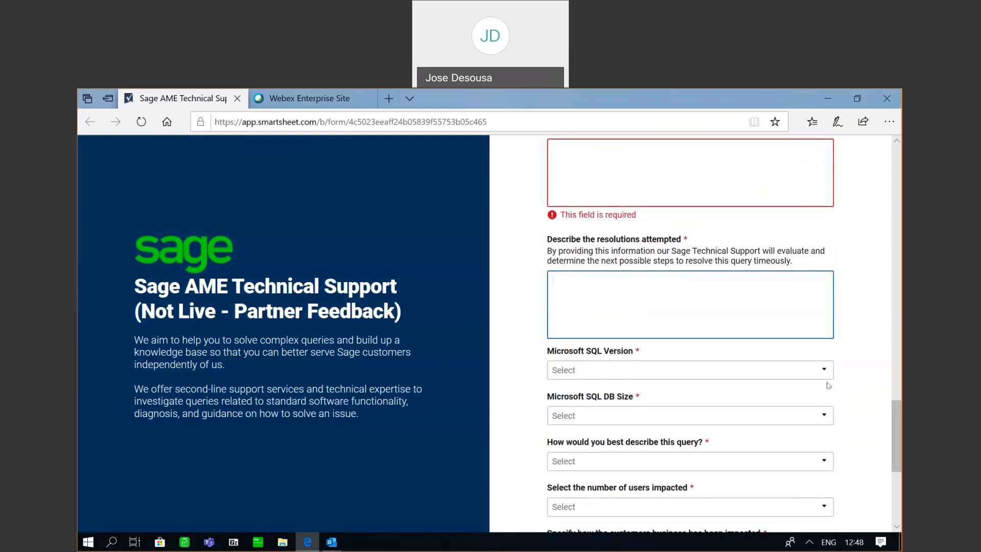
pyautogui.click(825, 380)
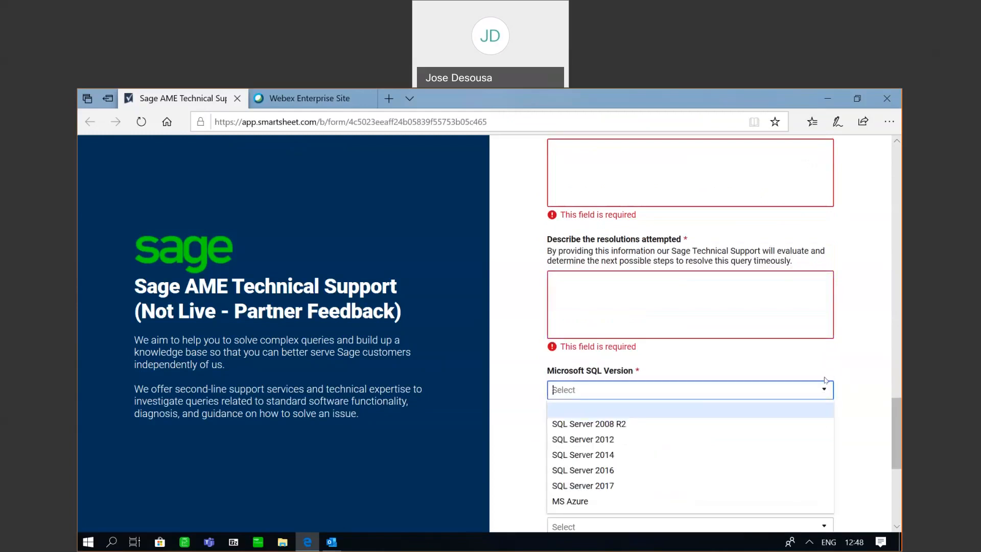
pyautogui.click(631, 471)
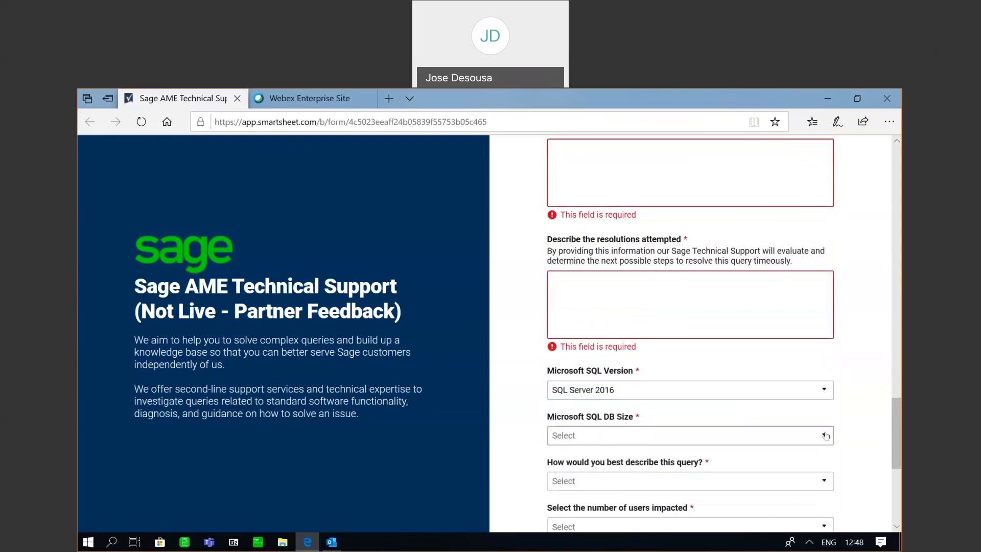
pyautogui.click(725, 437)
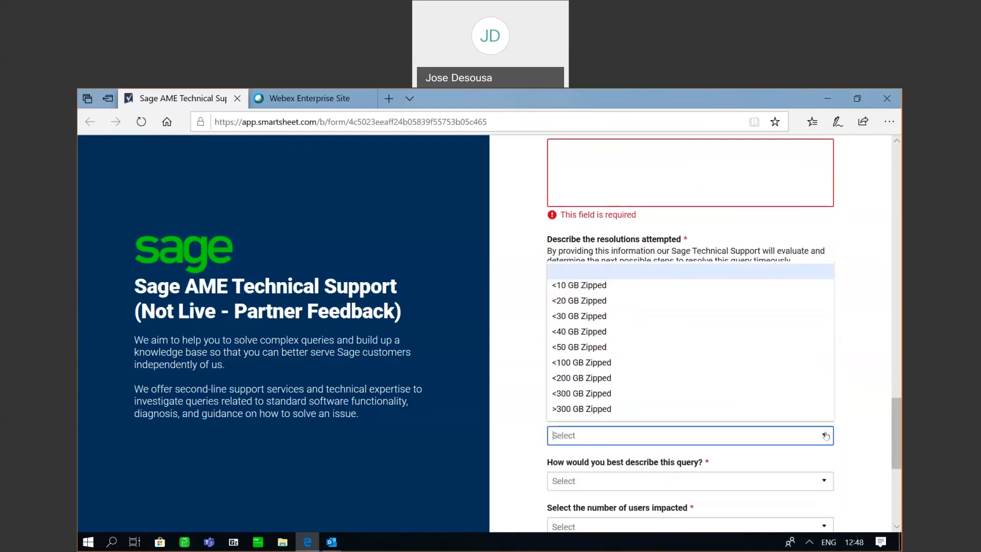
pyautogui.click(649, 289)
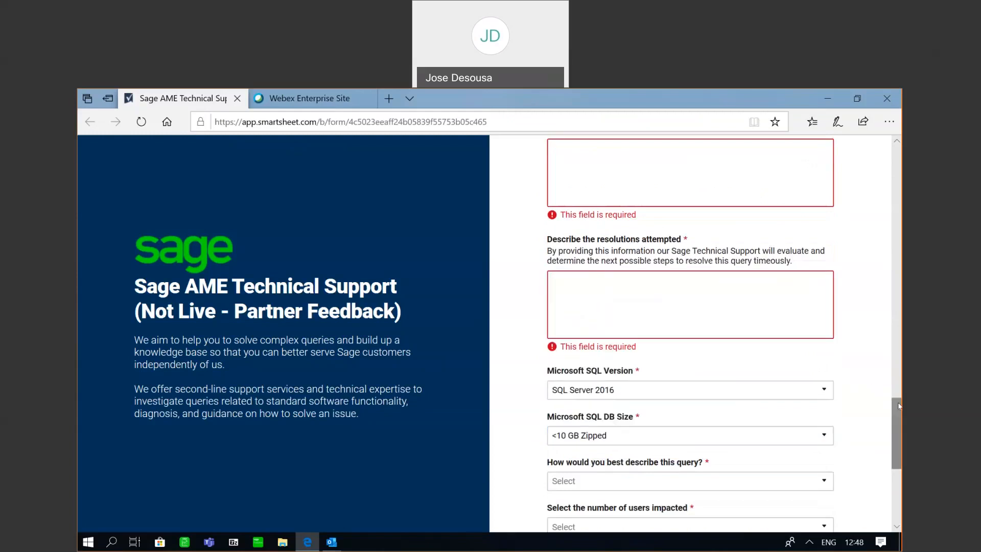
# Step: Describe the query as "I believe this is a potential software bug" and set the users impacted to "1. All users or 50% or more"
pyautogui.scroll(-3, 898, 416)
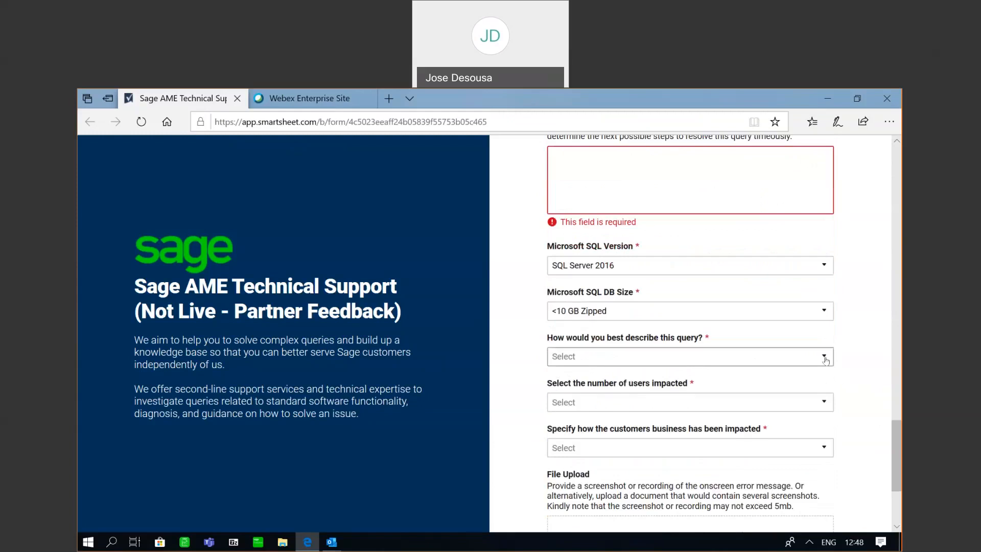
pyautogui.click(825, 360)
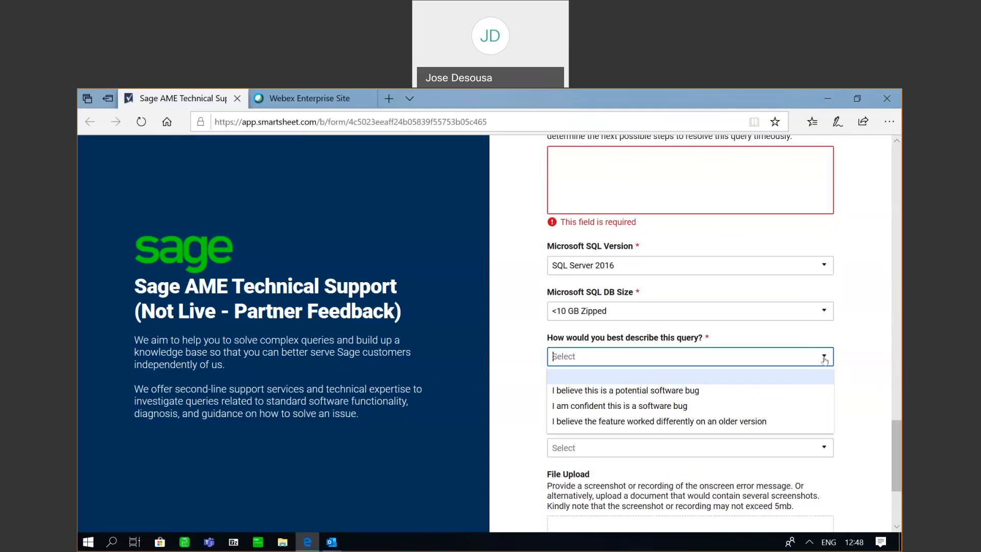
pyautogui.click(707, 396)
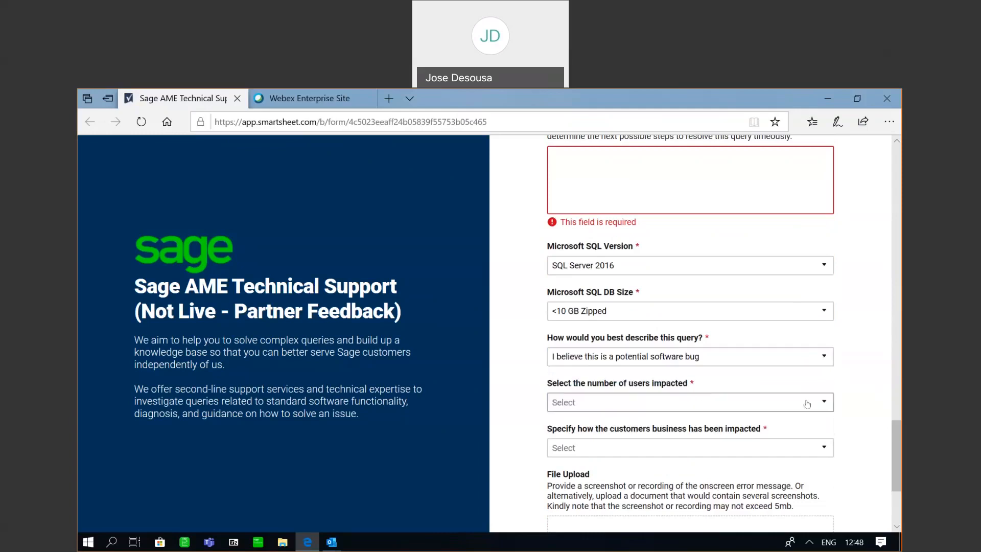
pyautogui.click(823, 403)
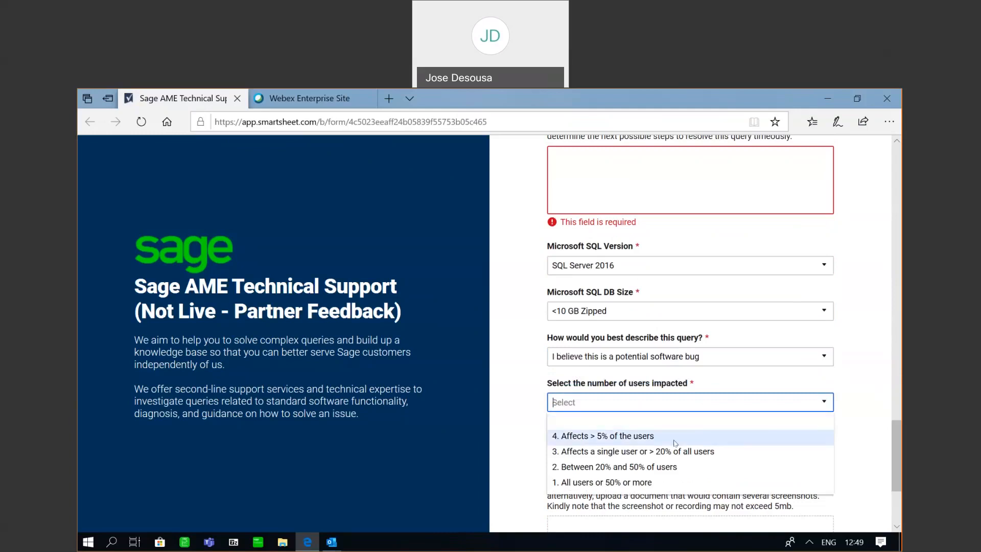
pyautogui.click(639, 482)
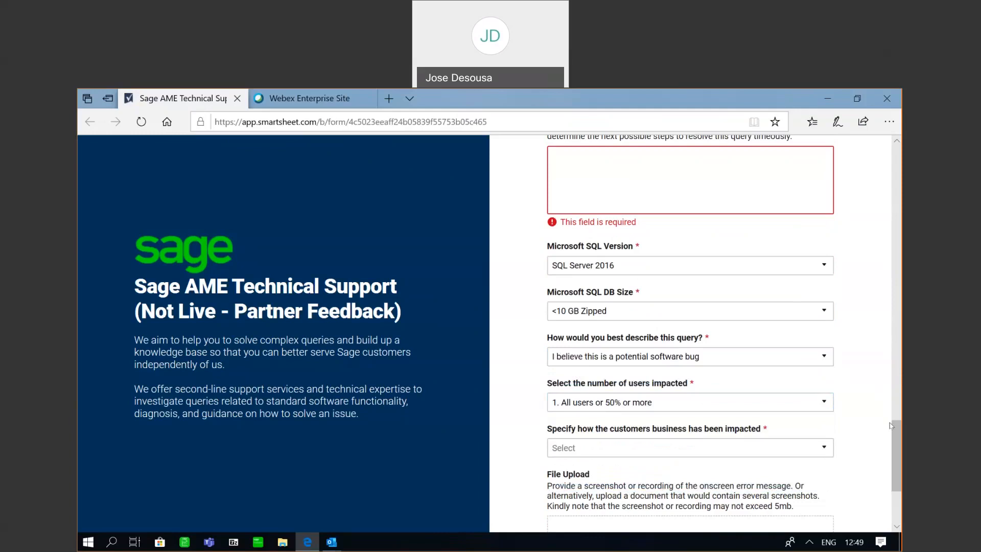
# Step: Specify the customer's business impact as "1- A key business process is now non-functional (system down)"
pyautogui.scroll(-1, 889, 424)
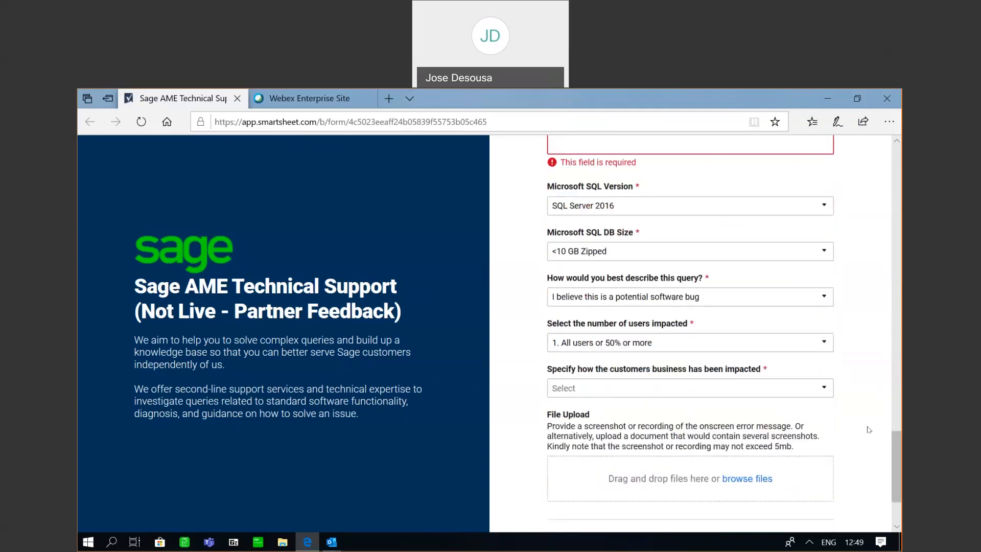
pyautogui.click(824, 391)
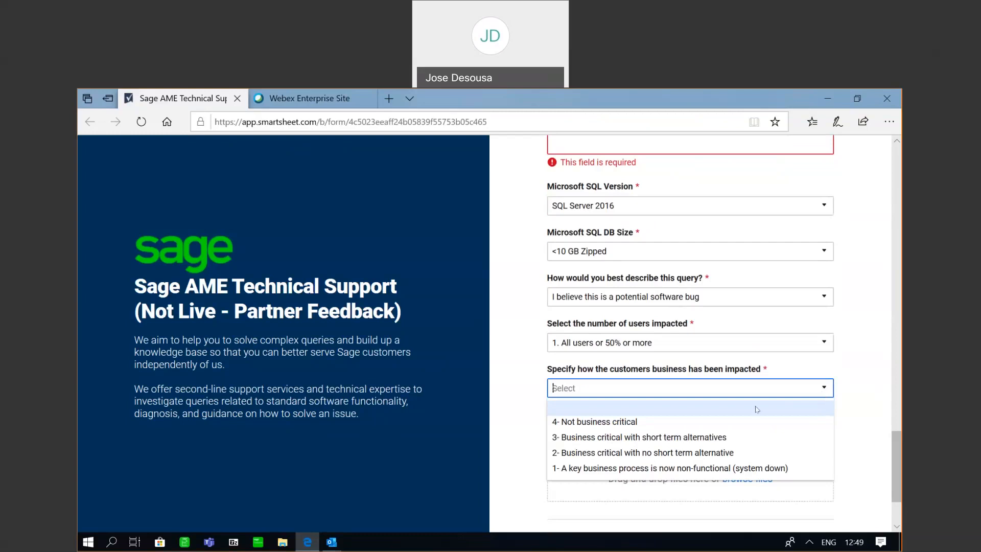
pyautogui.click(636, 469)
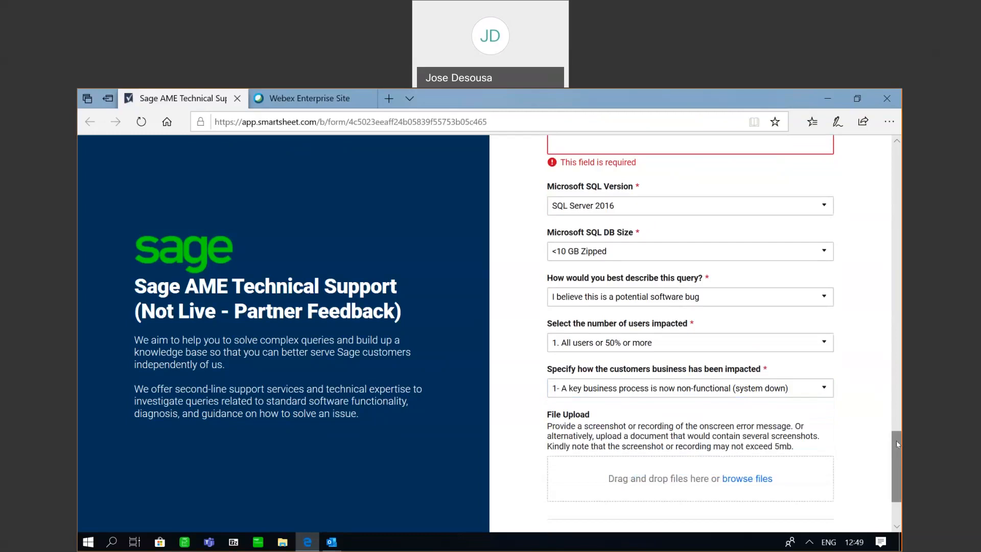
# Step: Request a copy of the responses without entering an email address, and return to the Product Information section
pyautogui.moveTo(898, 444); pyautogui.dragTo(897, 457)
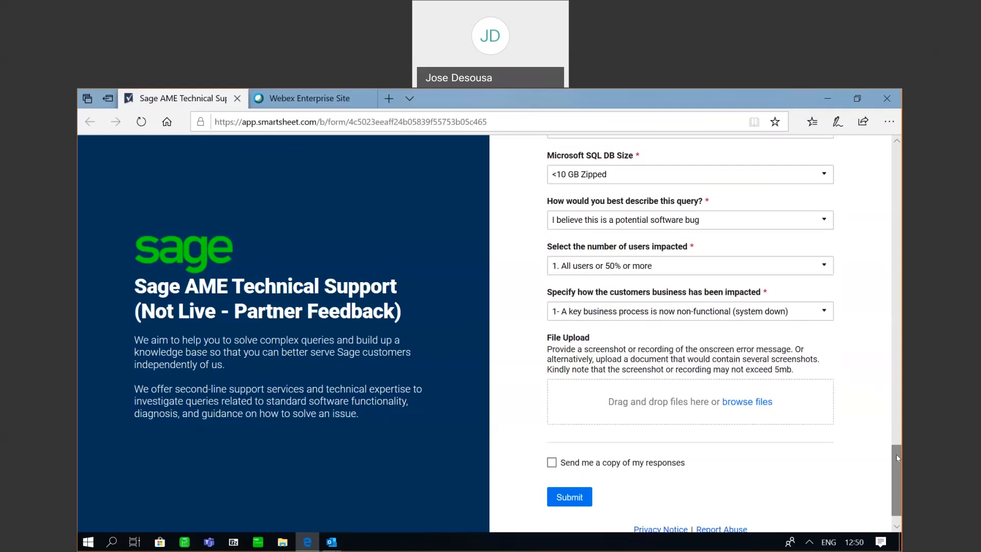
pyautogui.scroll(-1, 898, 458)
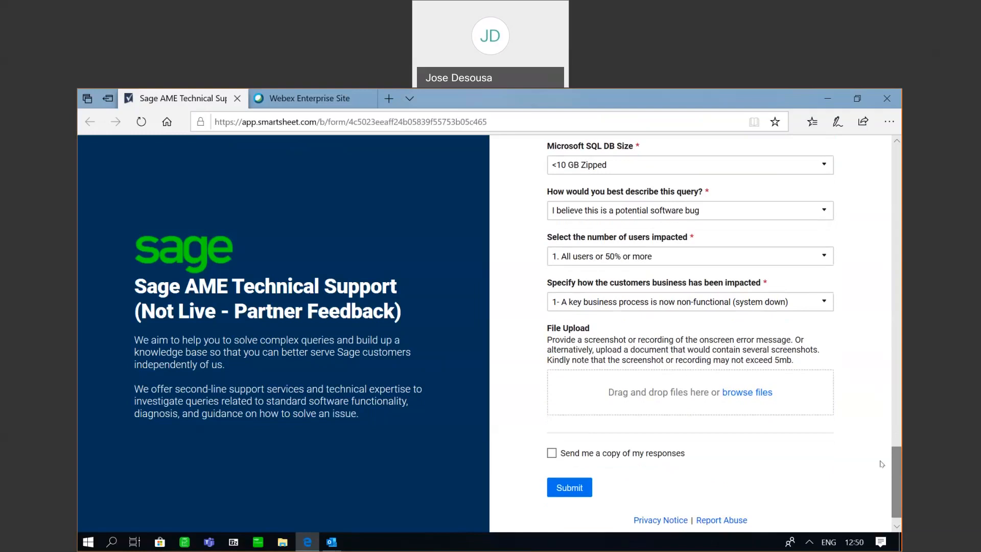
pyautogui.click(561, 448)
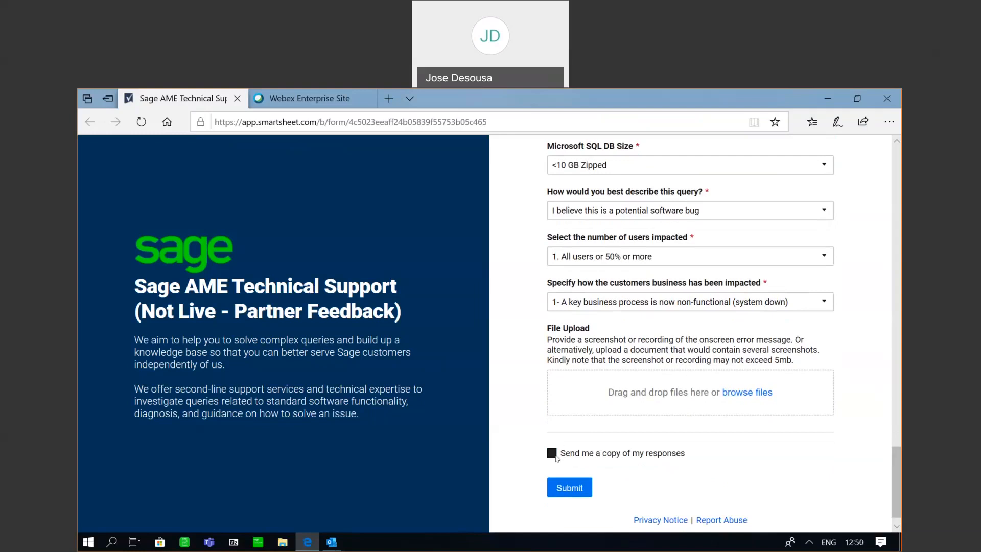
pyautogui.scroll(-2, 899, 487)
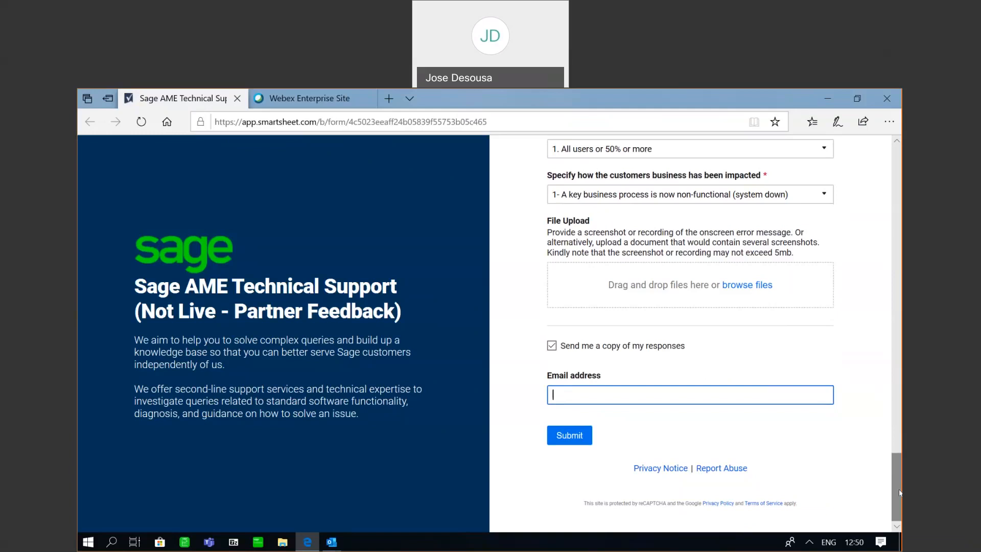
pyautogui.moveTo(900, 491); pyautogui.dragTo(897, 281)
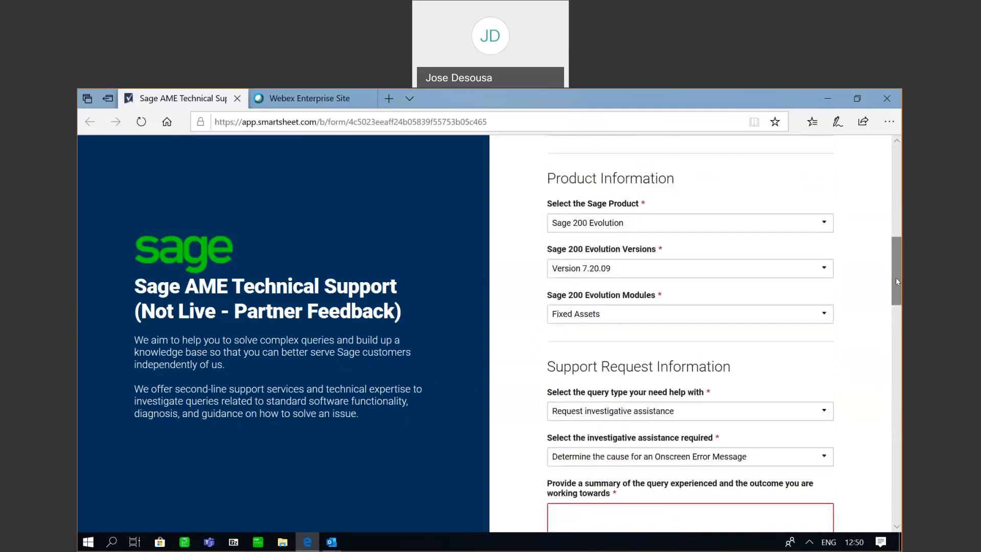